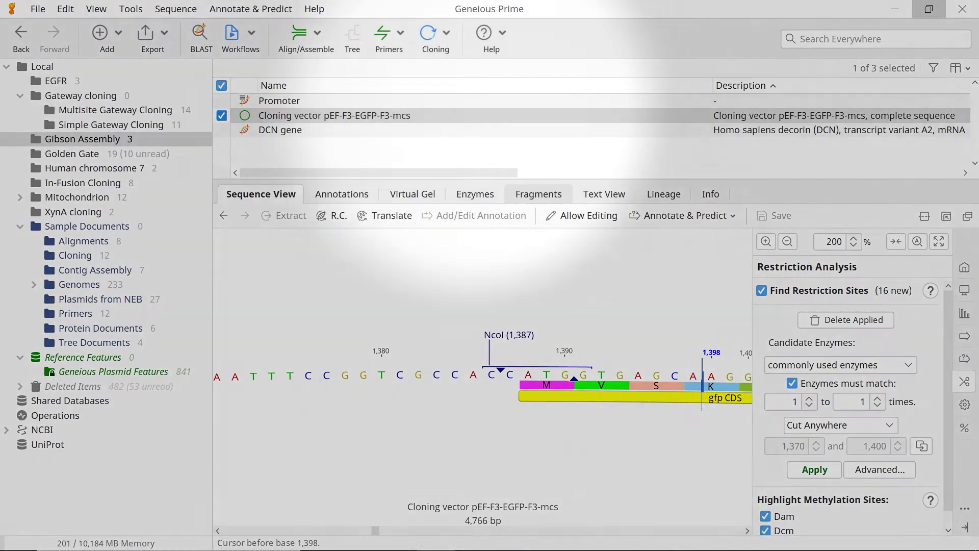
# Digest the cloning vector pEF-F3-EGFP-F3-mcs into fragments at its annotated NcoI restriction site
pyautogui.click(431, 39)
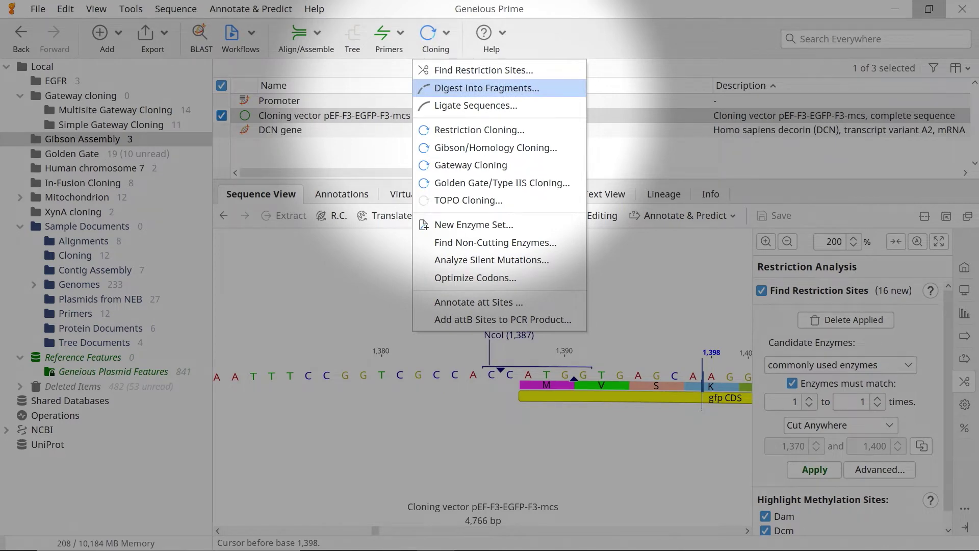
pyautogui.click(487, 87)
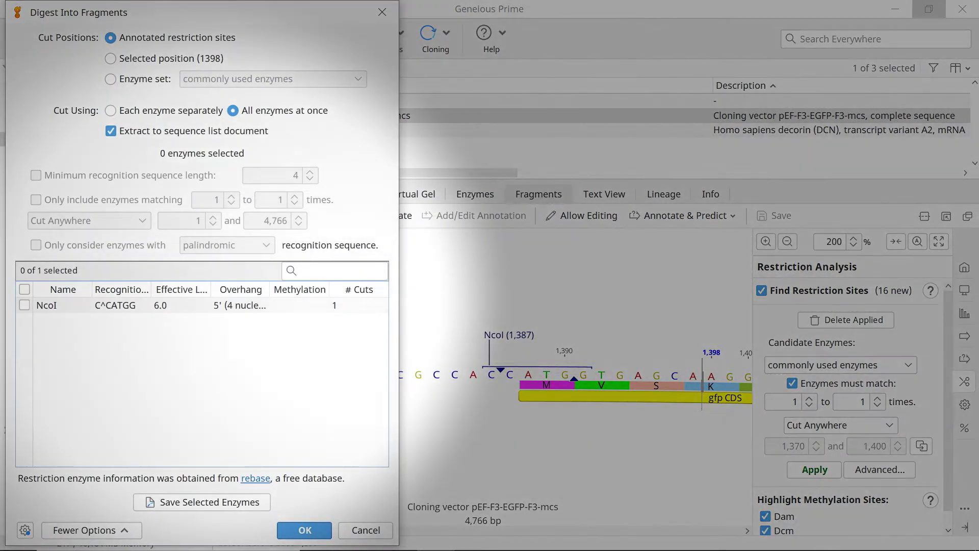
pyautogui.click(24, 305)
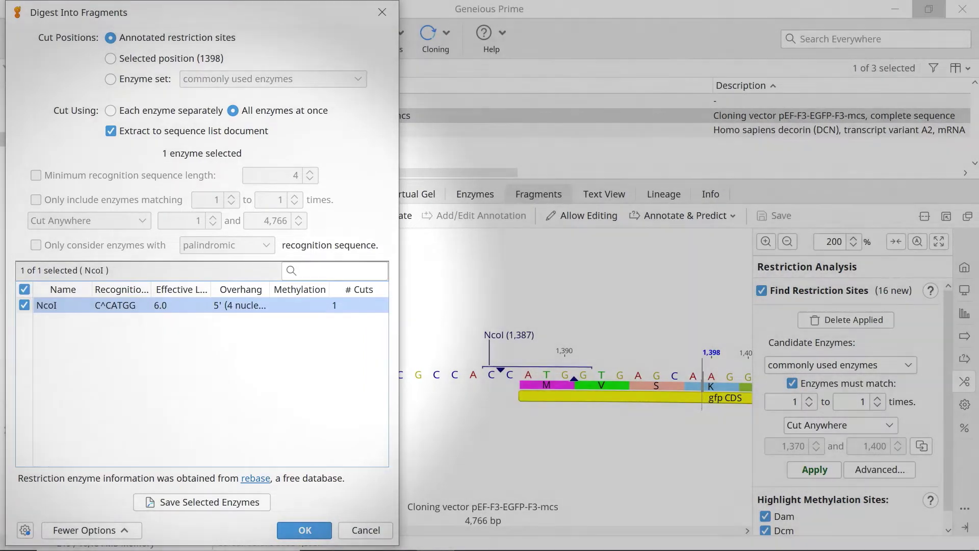
pyautogui.press('Return')
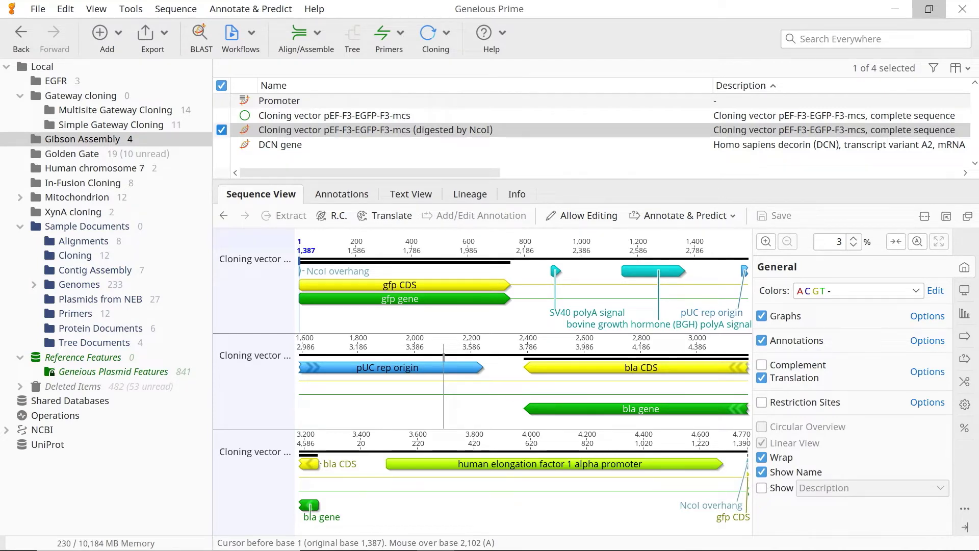
# Enable editing on the digested vector and insert the bases ATG directly after the NcoI overhang at the start of the sequence
pyautogui.click(301, 286)
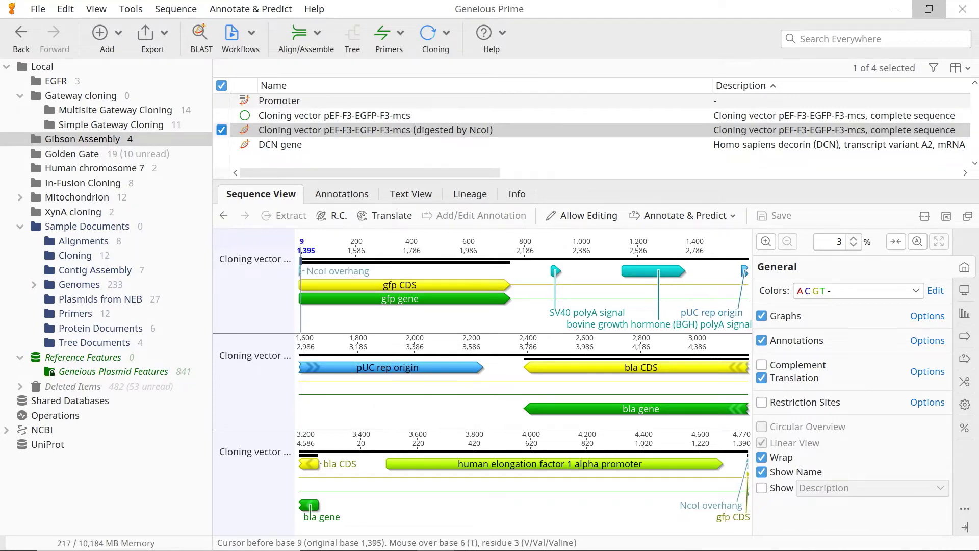
pyautogui.scroll(8, 301, 283)
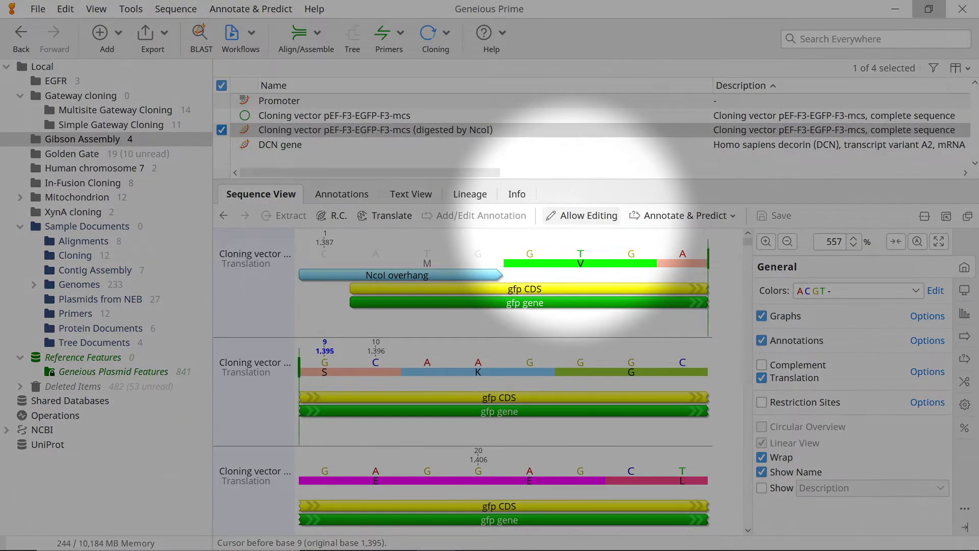
pyautogui.click(582, 216)
pyautogui.click(504, 257)
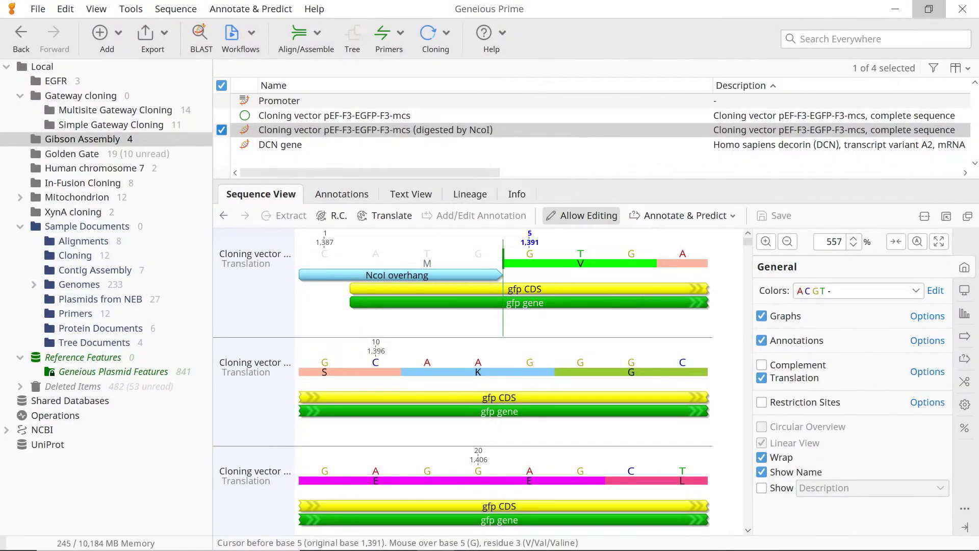
pyautogui.write('ATGG')
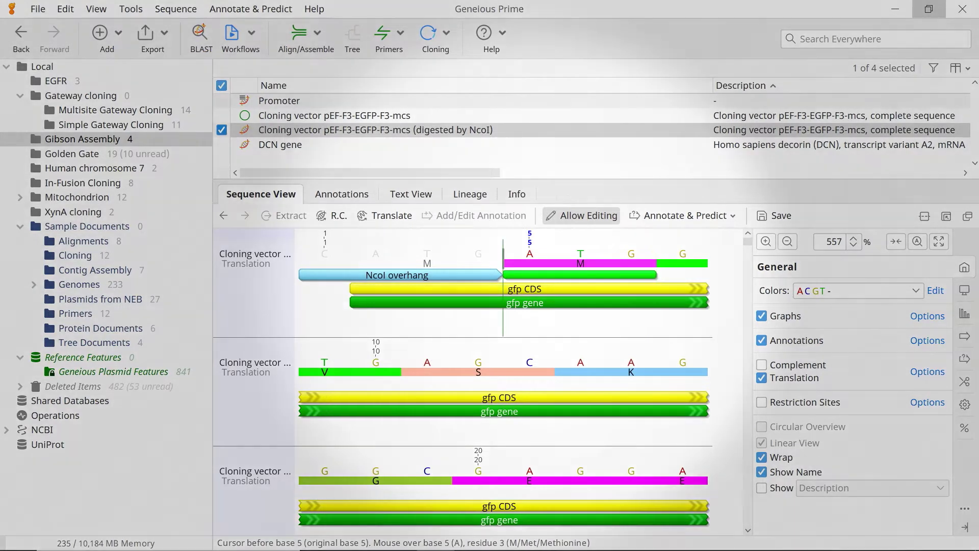
# Annotate the inserted bases 5 to 7 with the name ATG and the type Gibson Primer Extension
pyautogui.moveTo(505, 253); pyautogui.dragTo(656, 253)
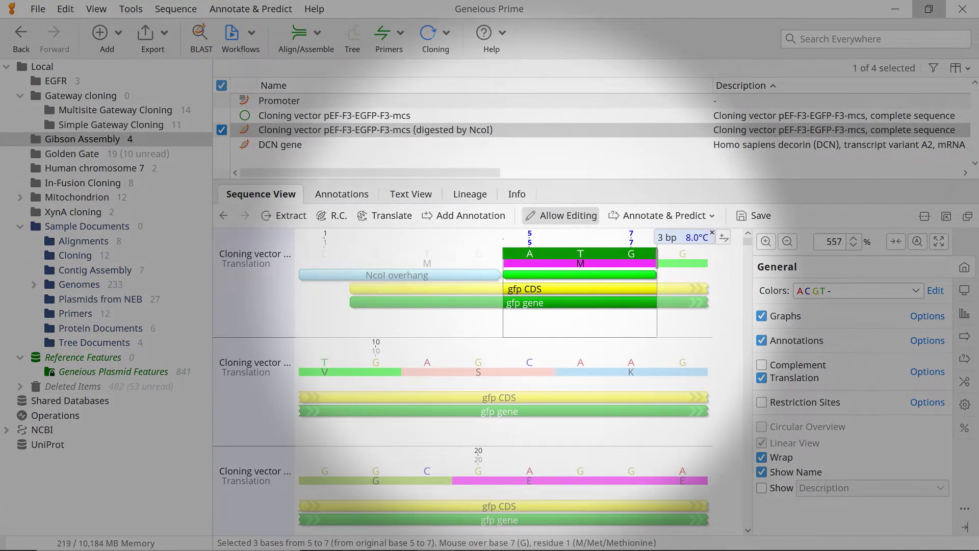
pyautogui.click(464, 216)
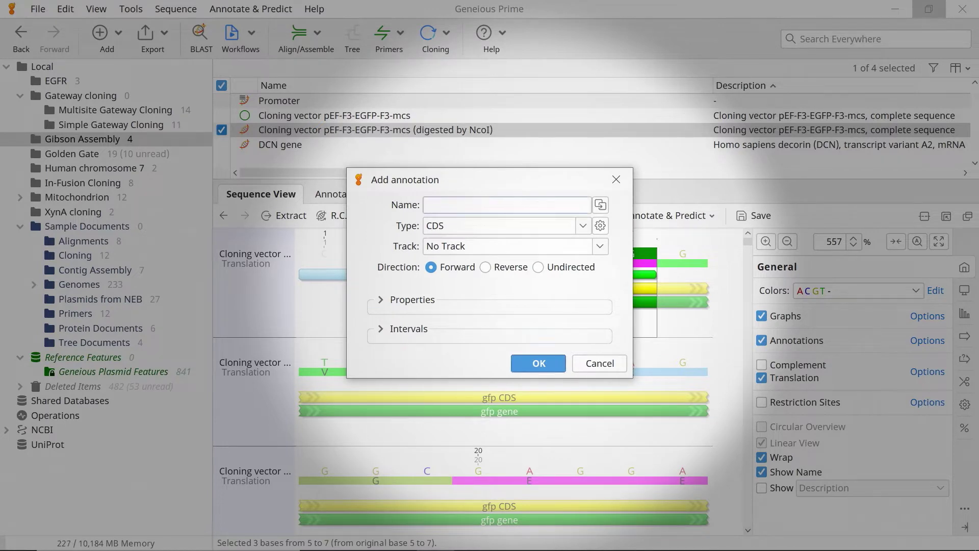
pyautogui.write('ATG')
pyautogui.press('Tab')
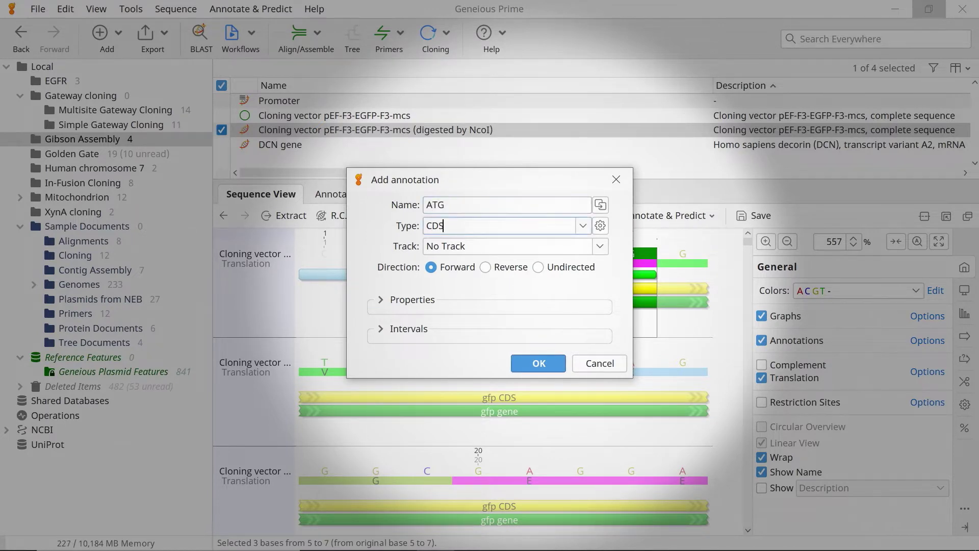
pyautogui.write('Gibso')
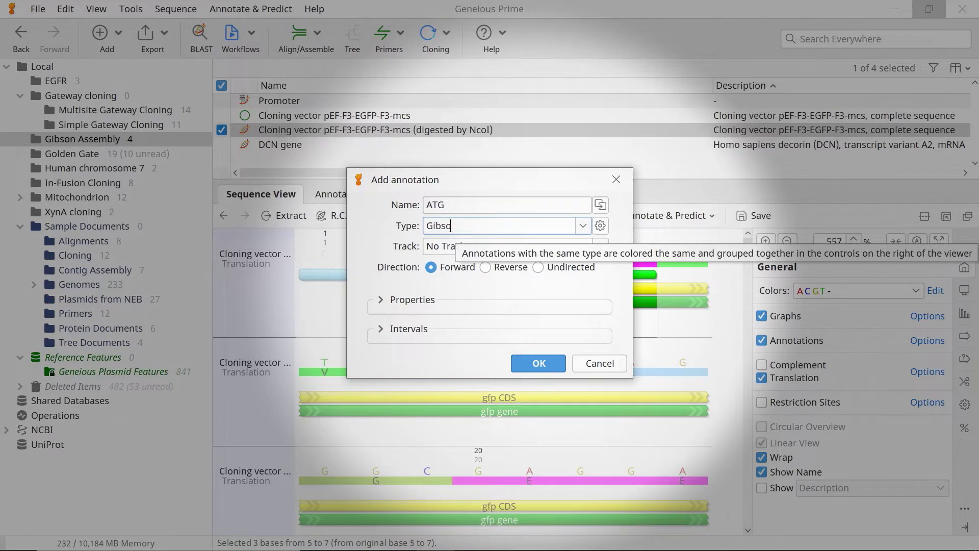
pyautogui.write('n Primer Extension')
pyautogui.press('Return')
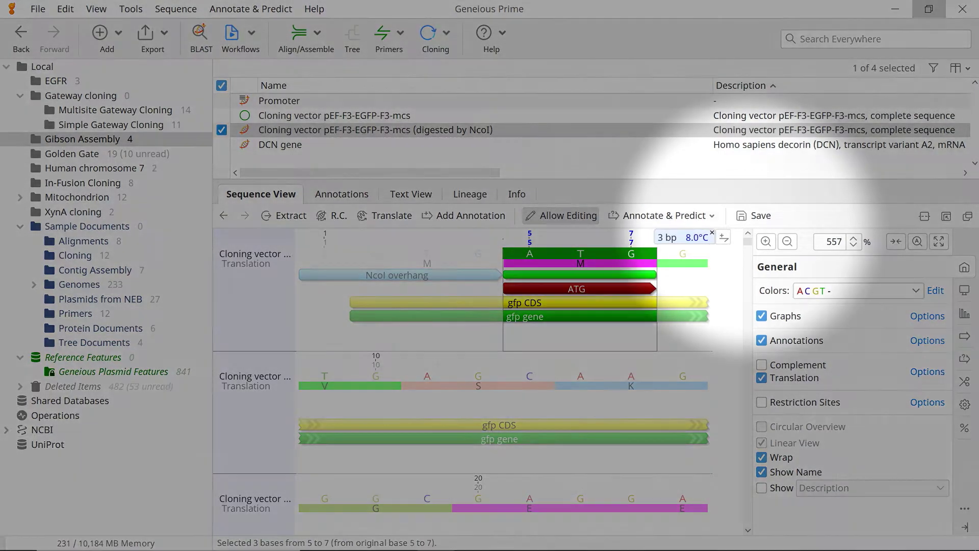
# Save the edited digested vector, deactivating its links to parent documents
pyautogui.click(754, 215)
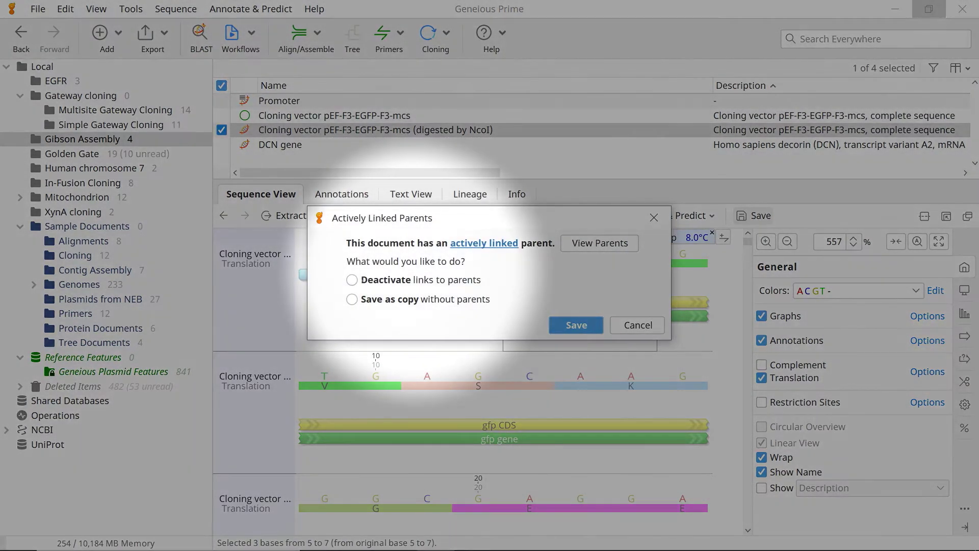
pyautogui.click(352, 280)
pyautogui.click(576, 325)
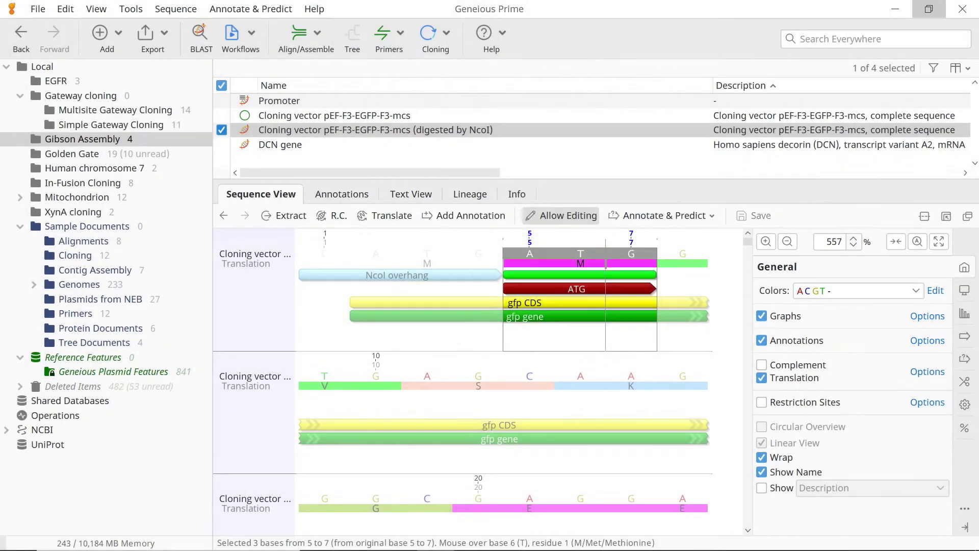
# Extract bases 255 to 1,331 of the DCN gene, its coding sequence without the stop codon, as a document named DCN CDS
pyautogui.click(281, 145)
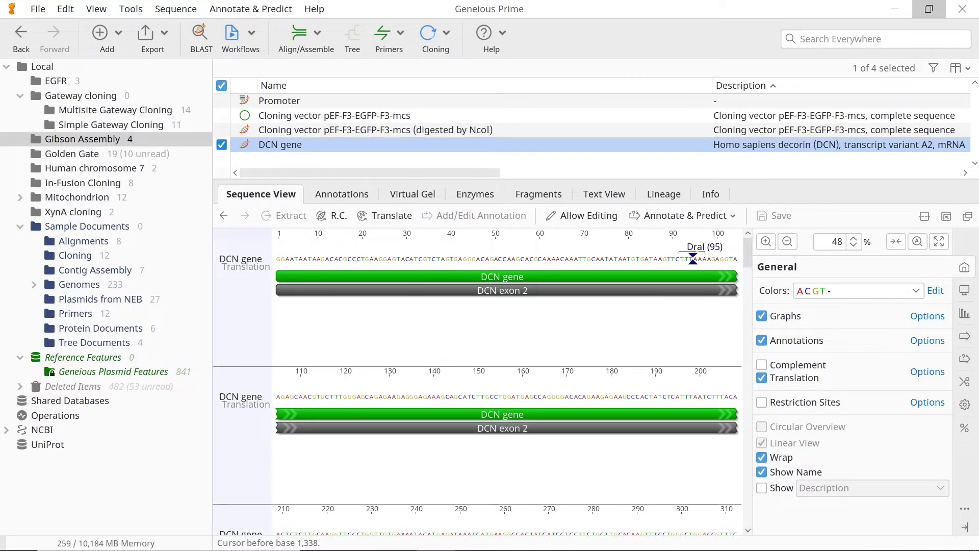
pyautogui.scroll(-5, 416, 326)
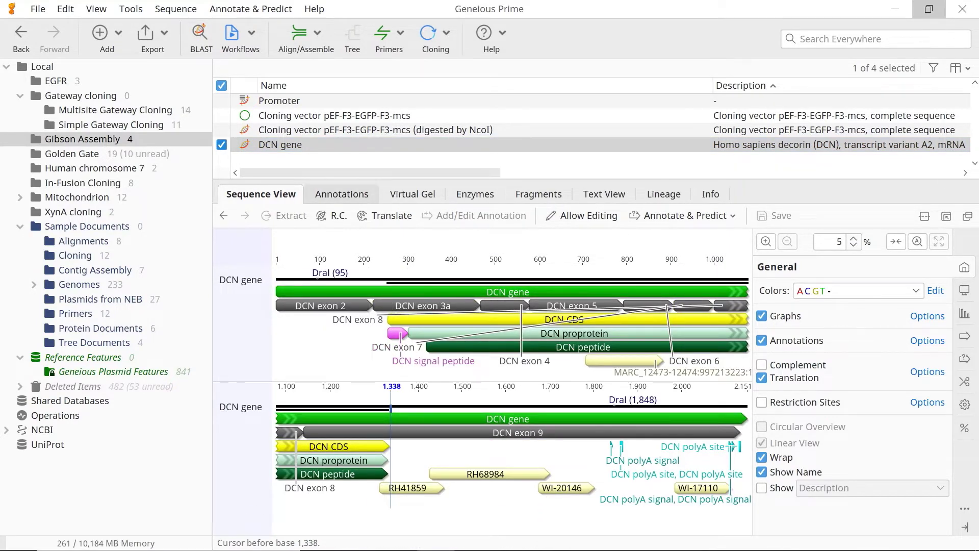
pyautogui.click(383, 392)
pyautogui.scroll(8, 383, 391)
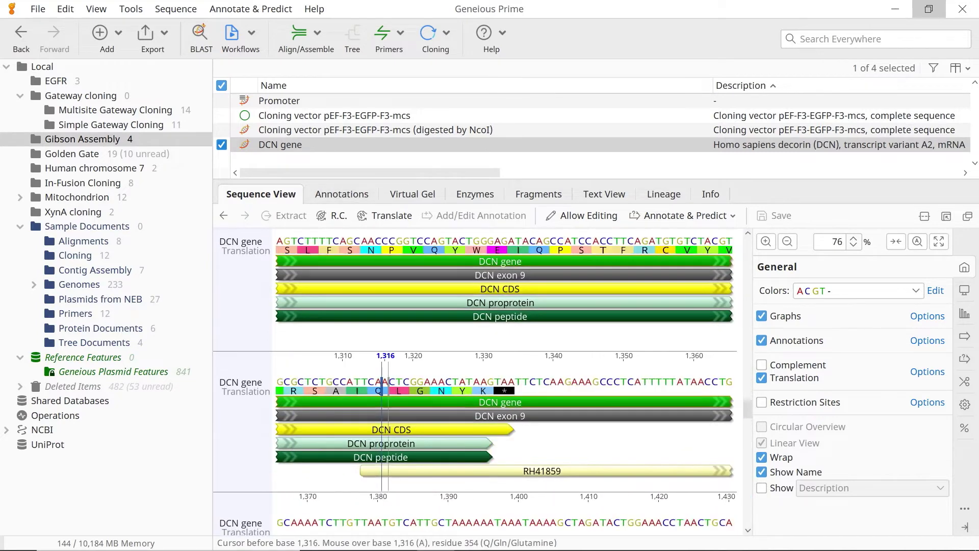
pyautogui.scroll(-3, 387, 408)
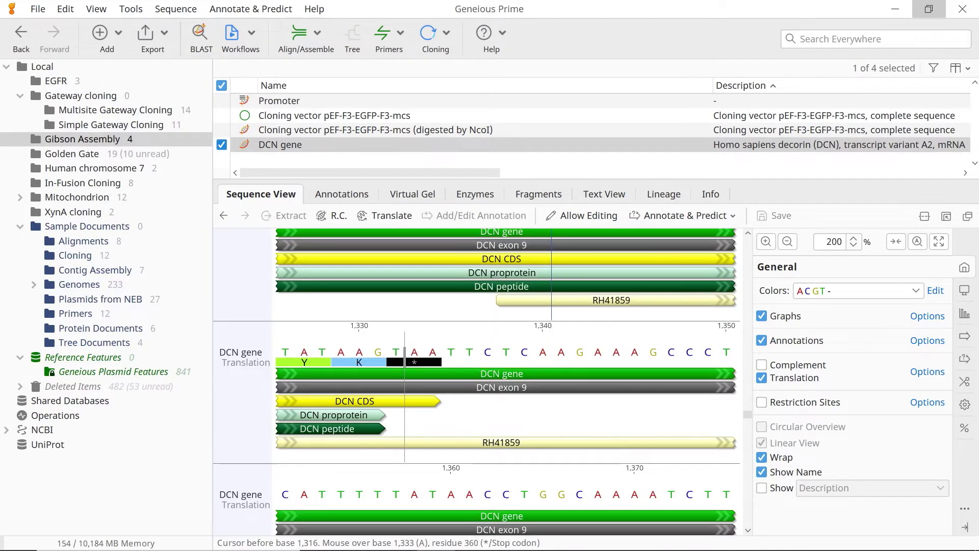
pyautogui.click(423, 401)
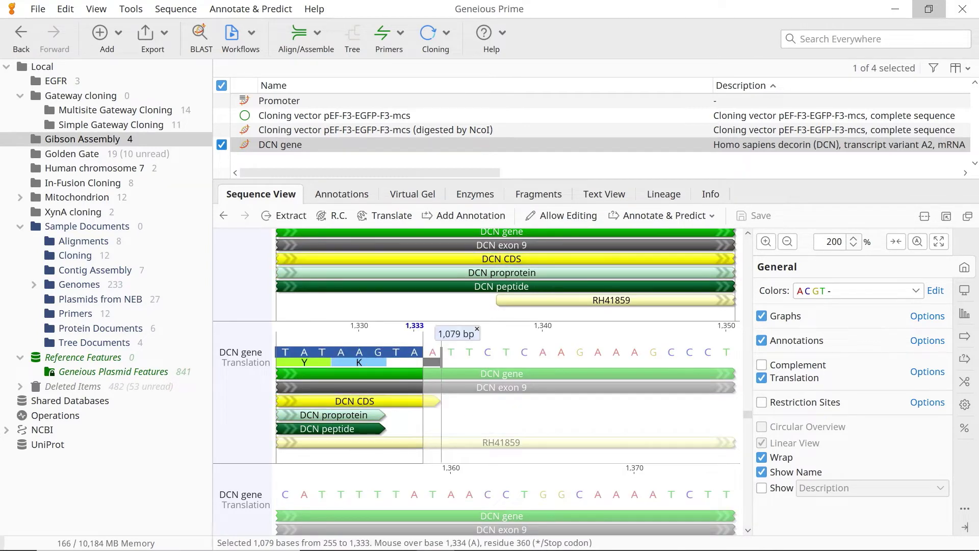
pyautogui.moveTo(428, 352); pyautogui.dragTo(396, 354)
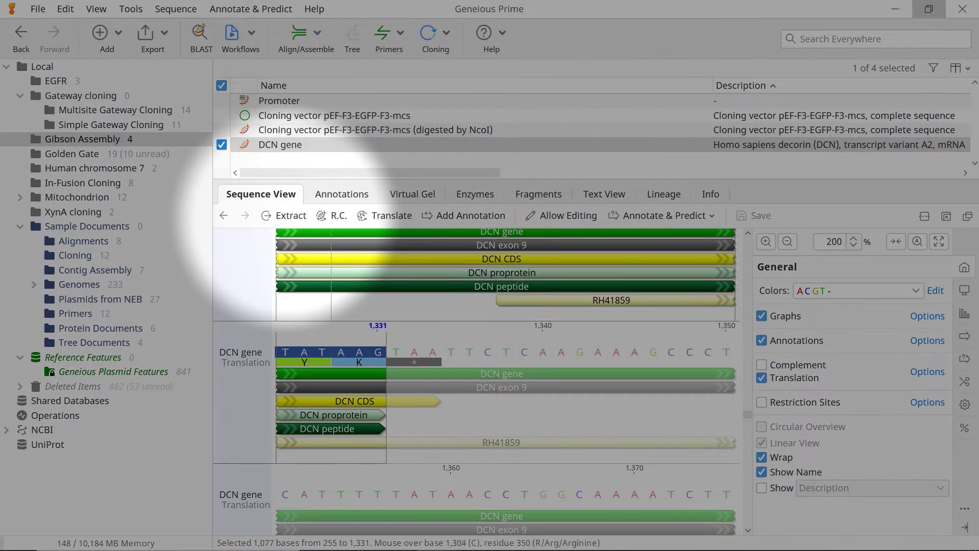
pyautogui.click(283, 215)
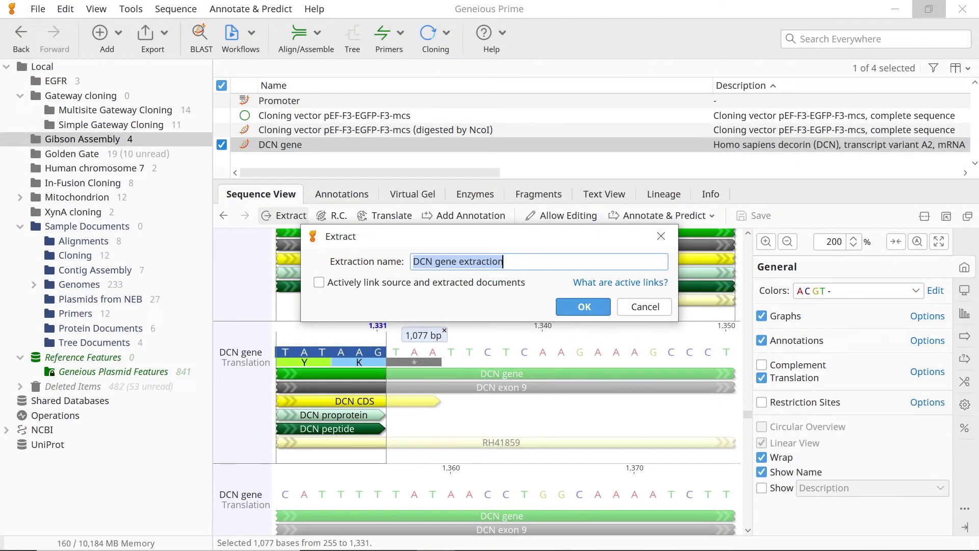
pyautogui.write('DCN CDS')
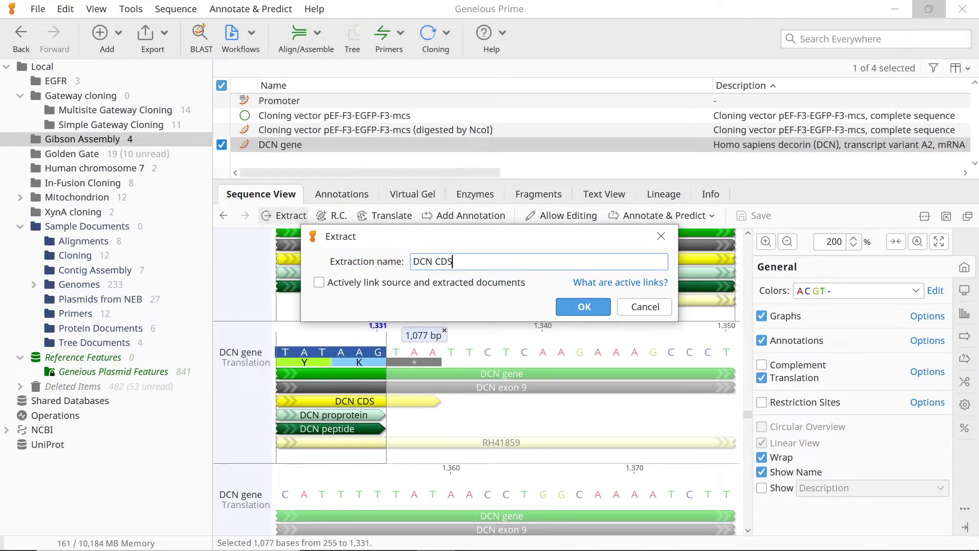
pyautogui.press('Return')
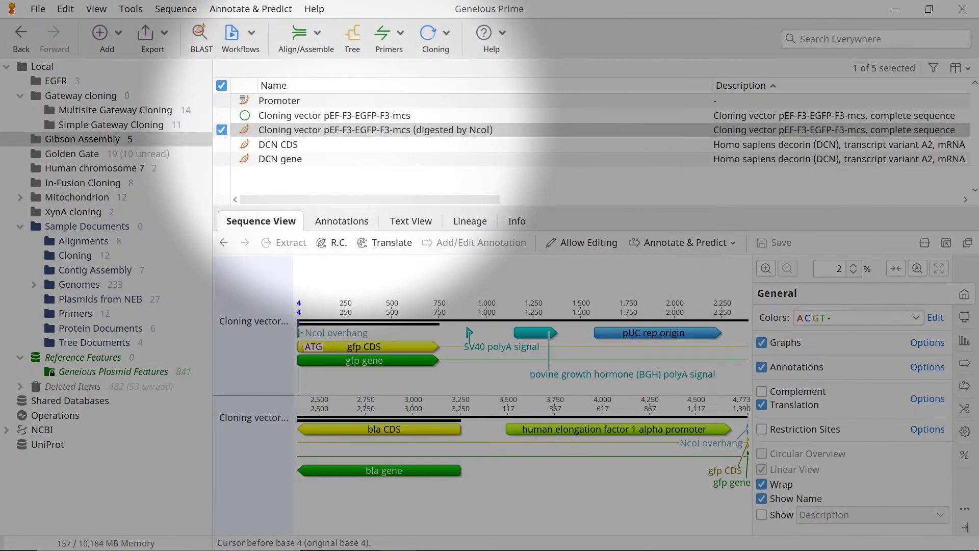
# Set up Gibson/Homology Cloning with the NcoI-digested vector as backbone, DCN CDS as insert and a 5' Exonuclease
pyautogui.click(222, 145)
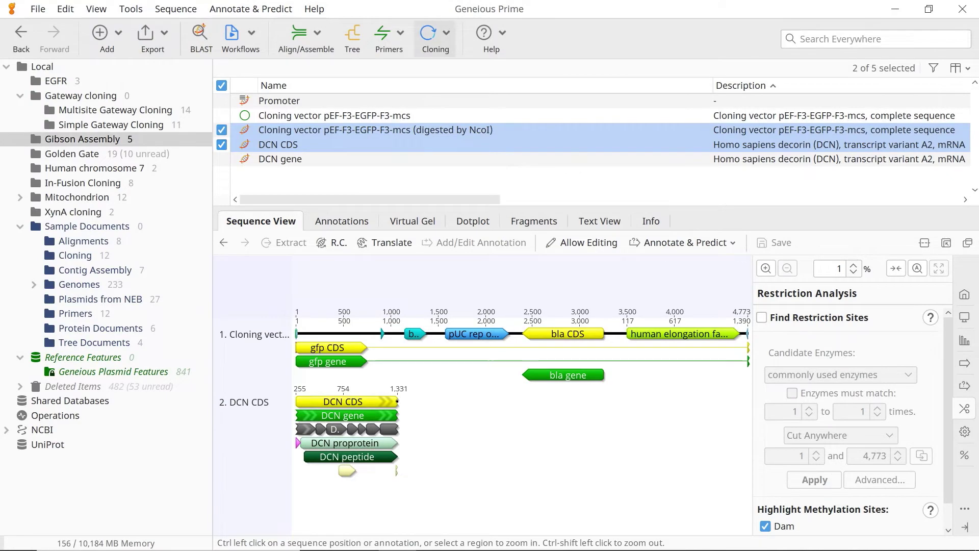
pyautogui.click(428, 36)
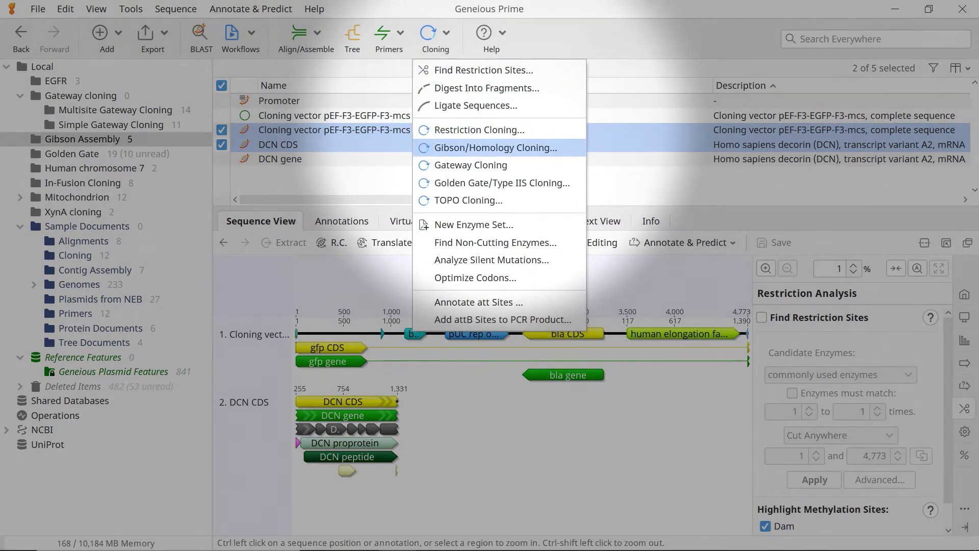
pyautogui.click(495, 148)
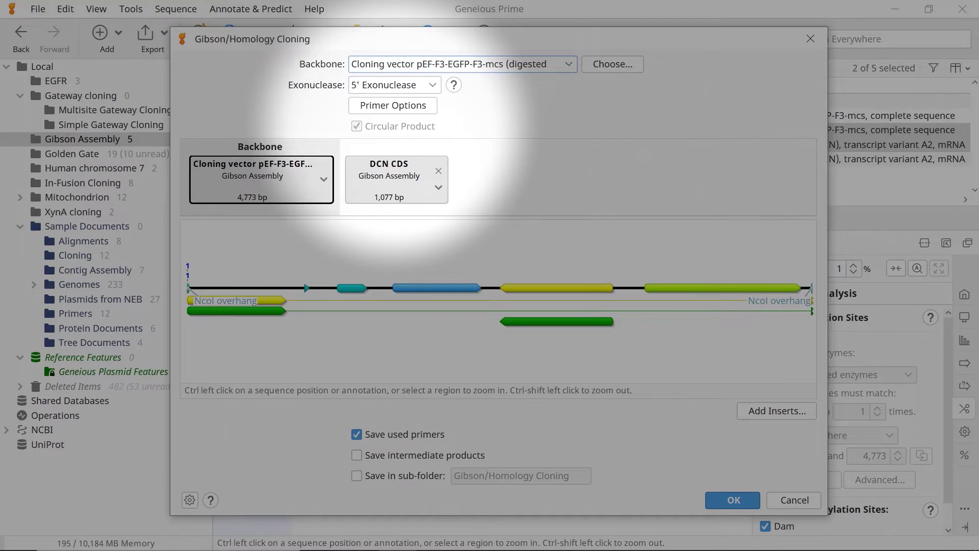
pyautogui.click(393, 85)
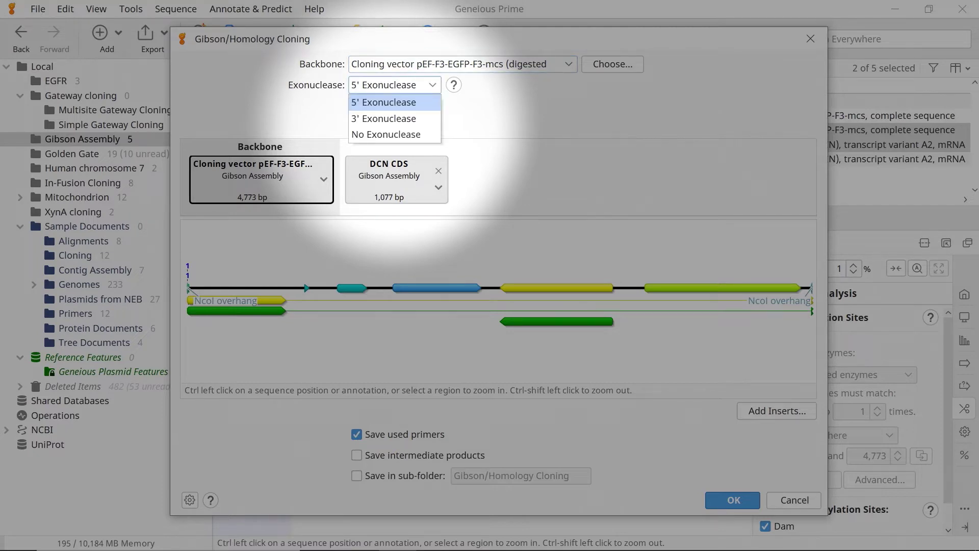
pyautogui.click(387, 102)
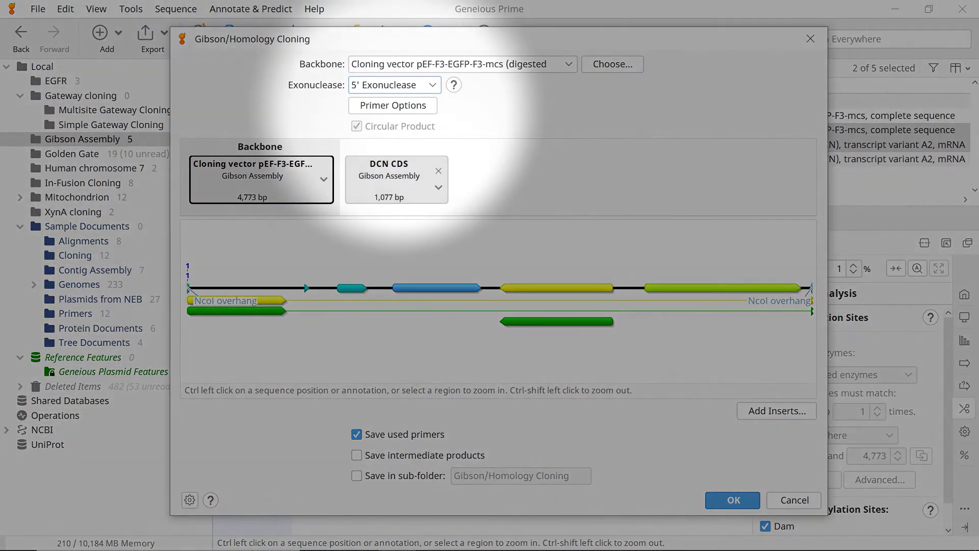
# Set the primer Tm calculation formula to Breslauer et al. 1986 for the Gibson cloning
pyautogui.click(392, 105)
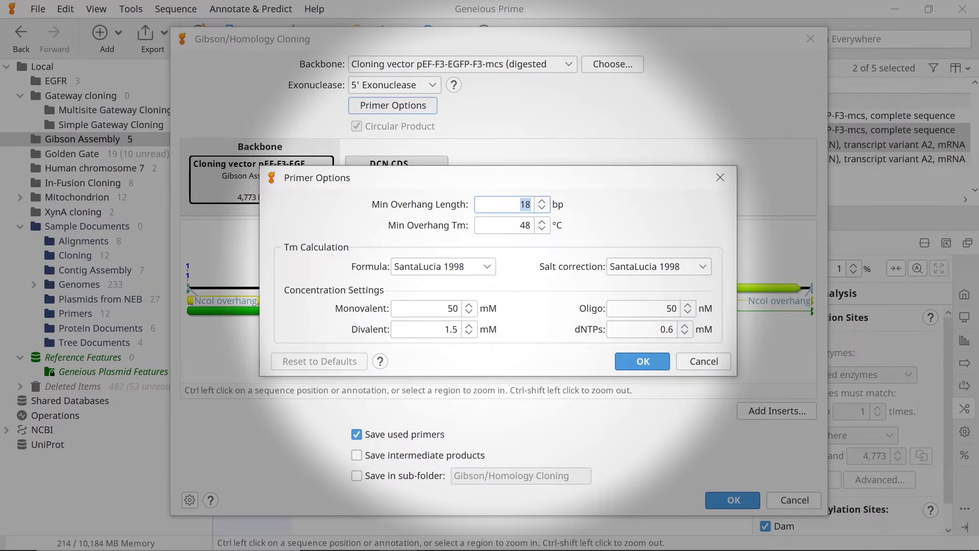
pyautogui.click(443, 266)
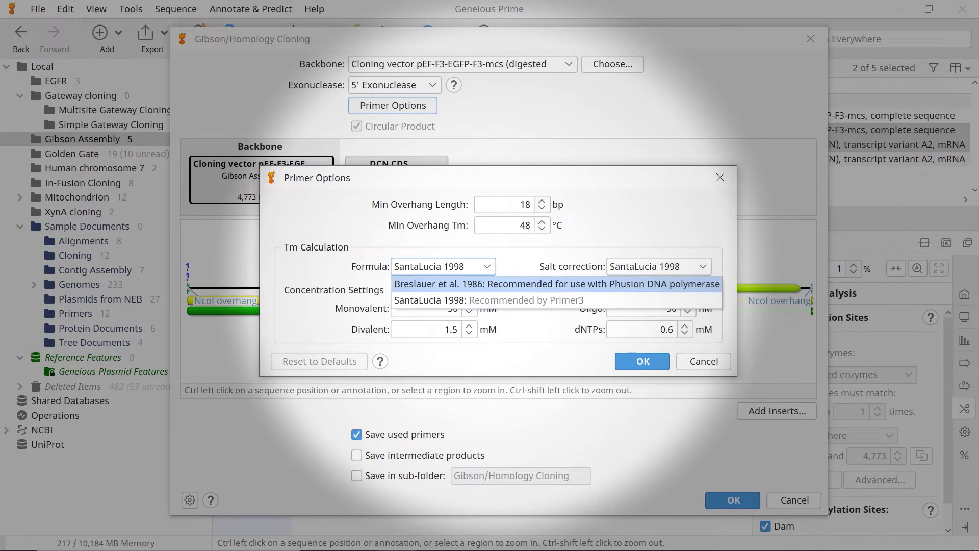
pyautogui.press('Return')
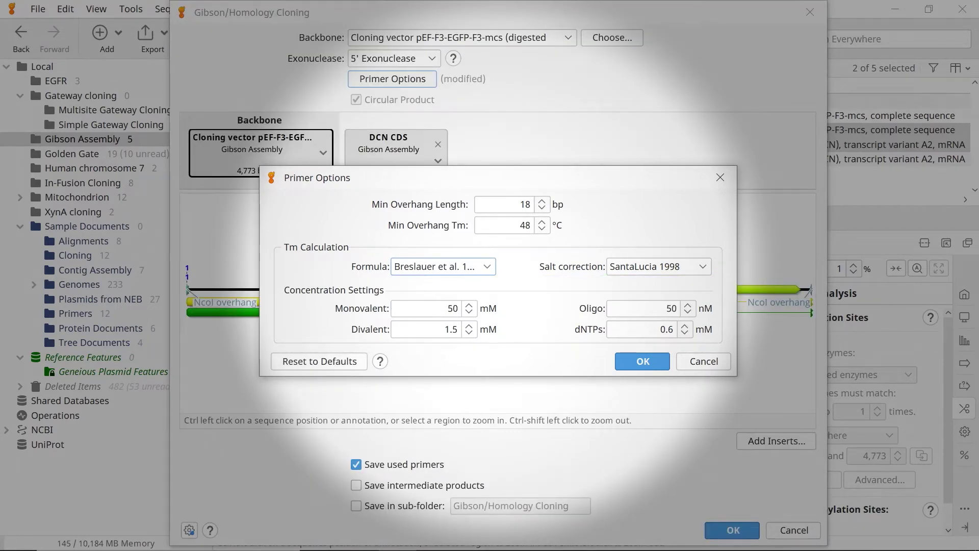
pyautogui.click(637, 361)
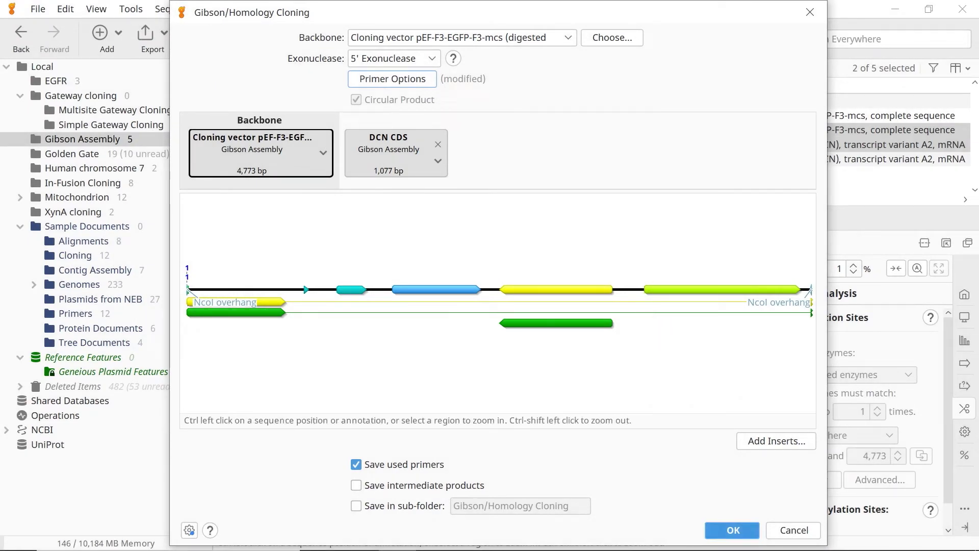
# Run the Gibson assembly with used primers saved and open the resulting Gibson Report
pyautogui.click(733, 530)
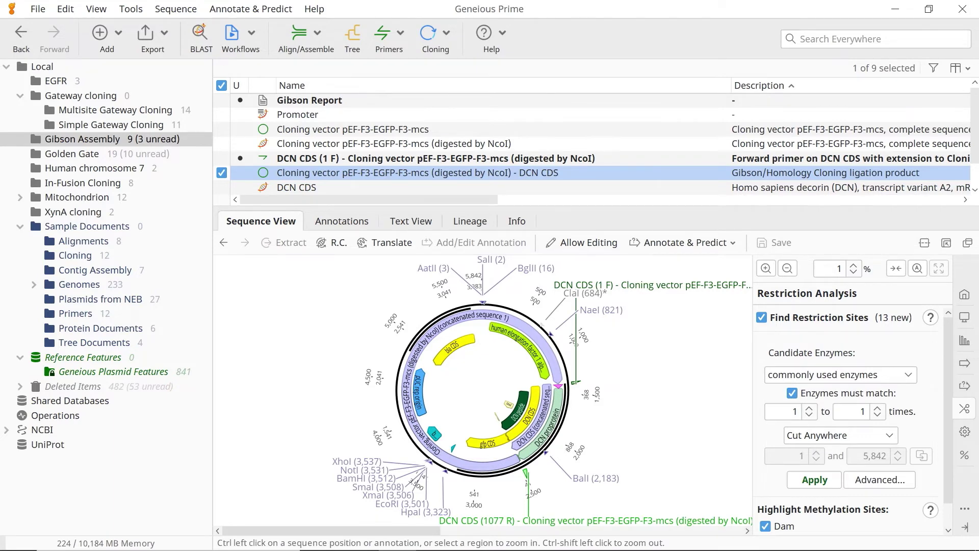
pyautogui.click(309, 100)
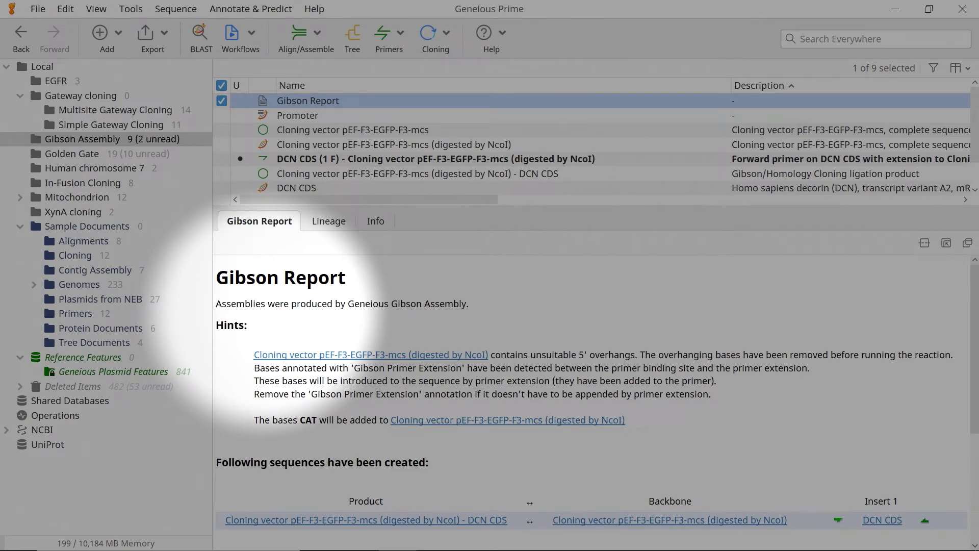
# Review the Gibson Report's hints, created sequences and generated primer table
pyautogui.scroll(-2, 592, 388)
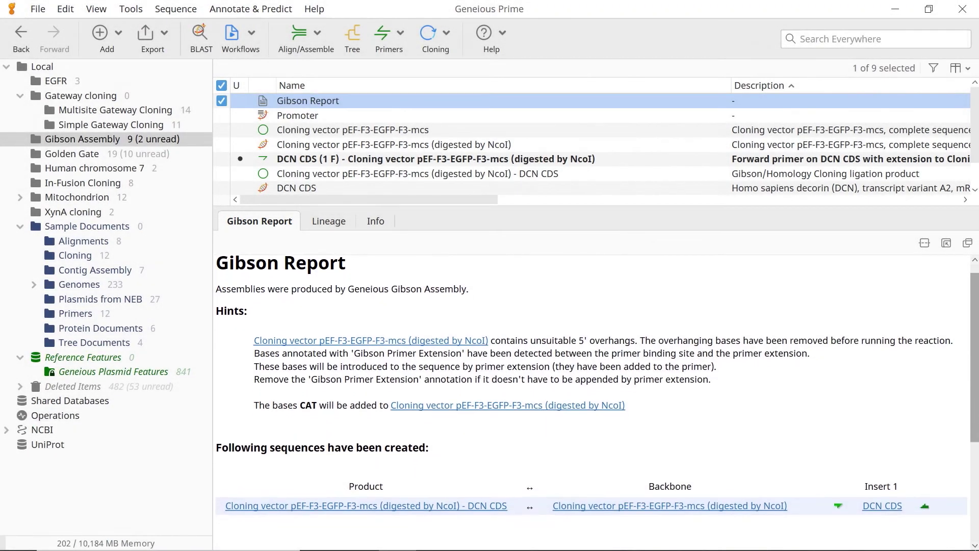
pyautogui.scroll(-5, 592, 387)
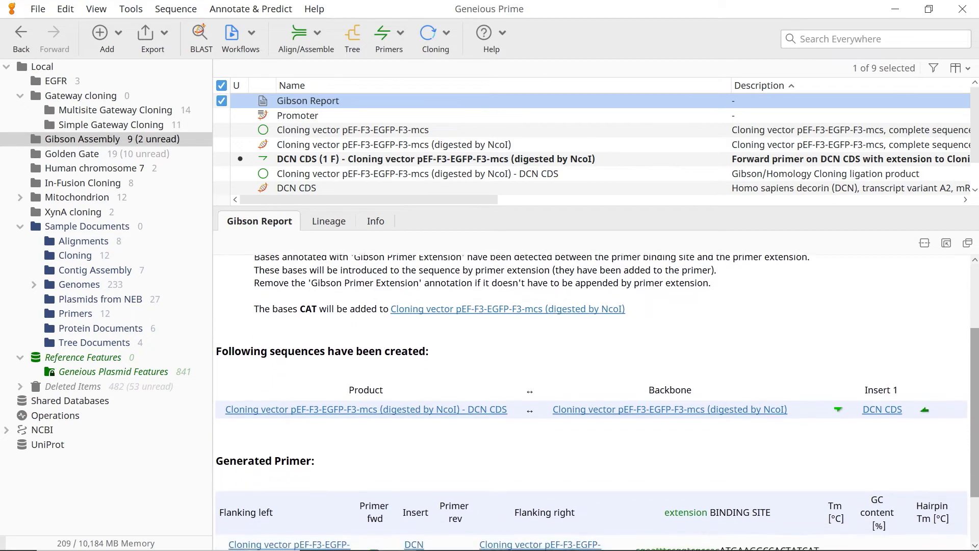
pyautogui.scroll(-2, 591, 388)
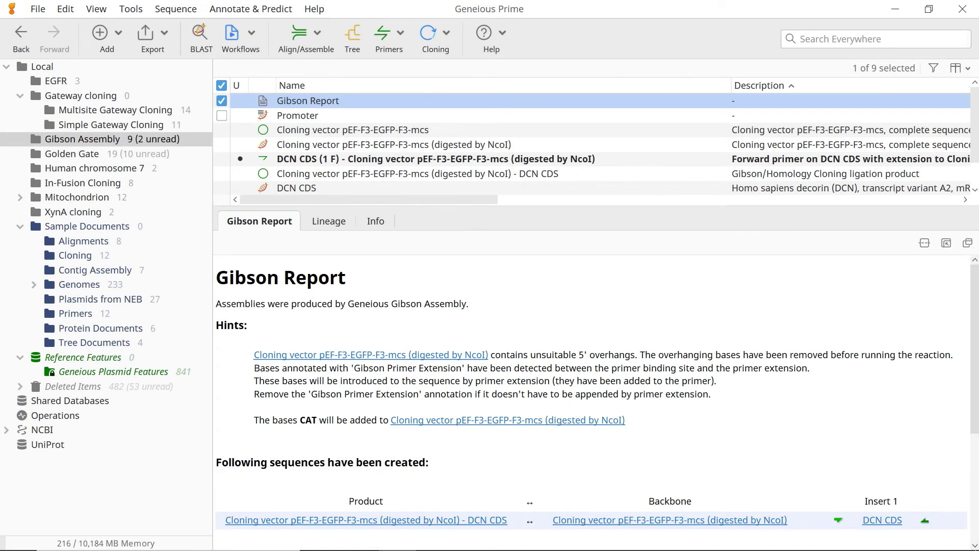
# Display the DCN CDS forward (1 F) and reverse (1077 R) primers together to examine their binding regions and extensions
pyautogui.click(221, 100)
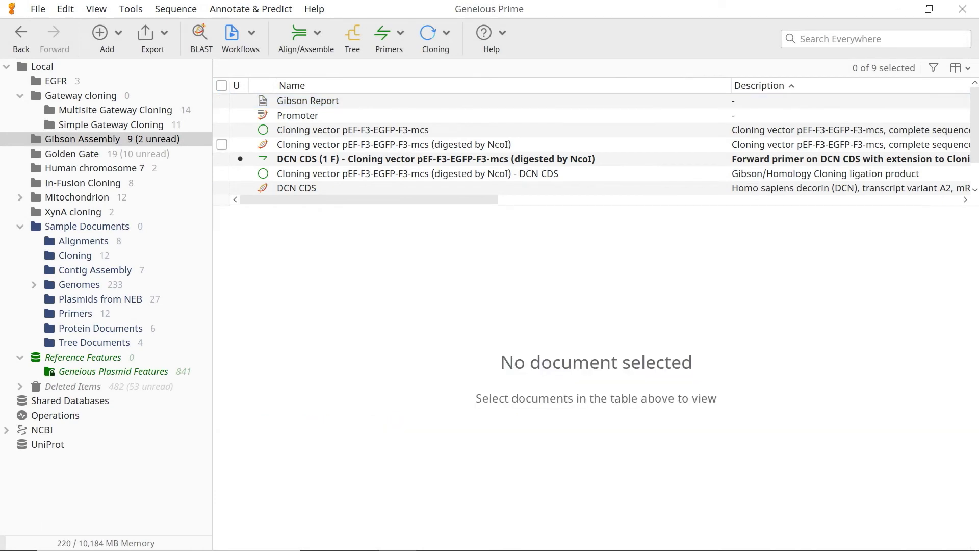
pyautogui.click(222, 158)
pyautogui.scroll(-1, 221, 158)
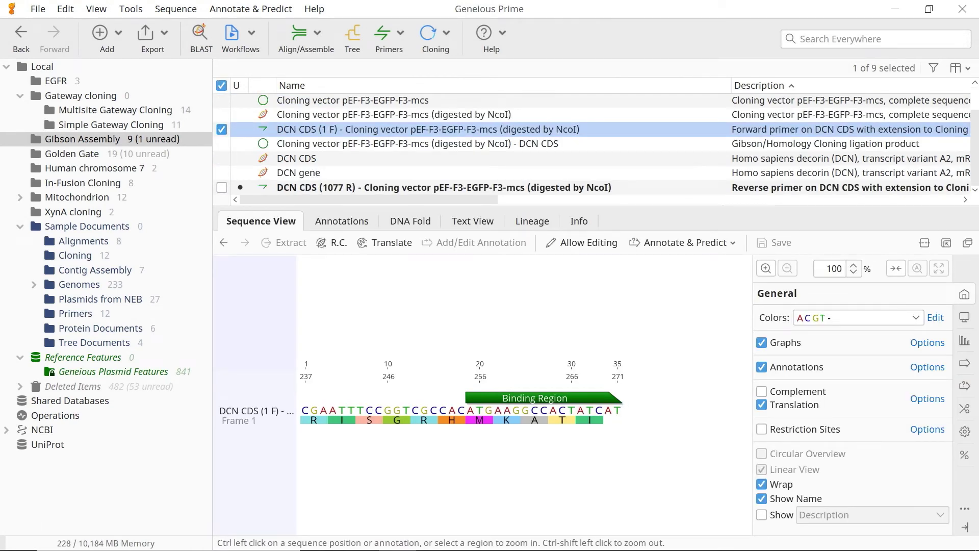
pyautogui.click(222, 187)
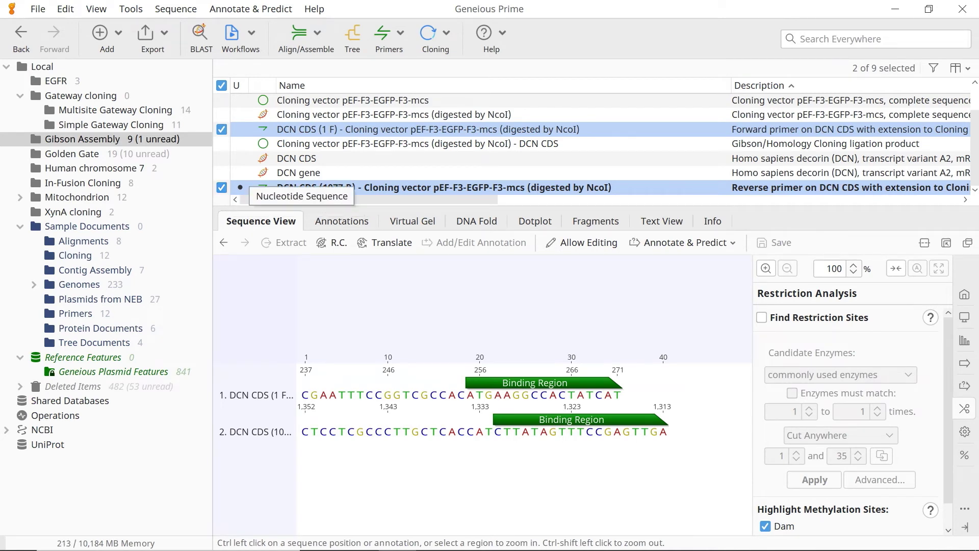
# Inspect the circular vector–DCN CDS ligation product at base level around the forward primer and the start of the DCN CDS
pyautogui.click(357, 144)
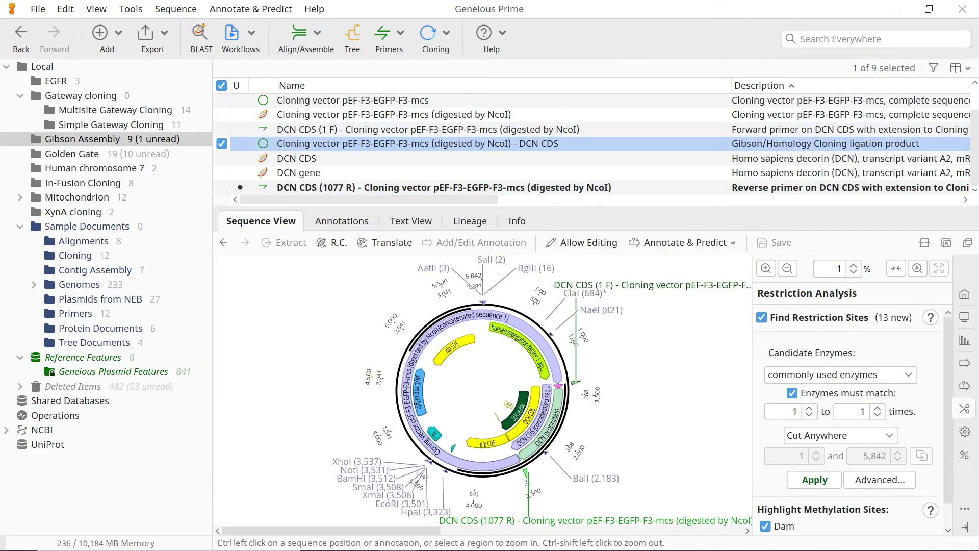
pyautogui.scroll(10, 441, 359)
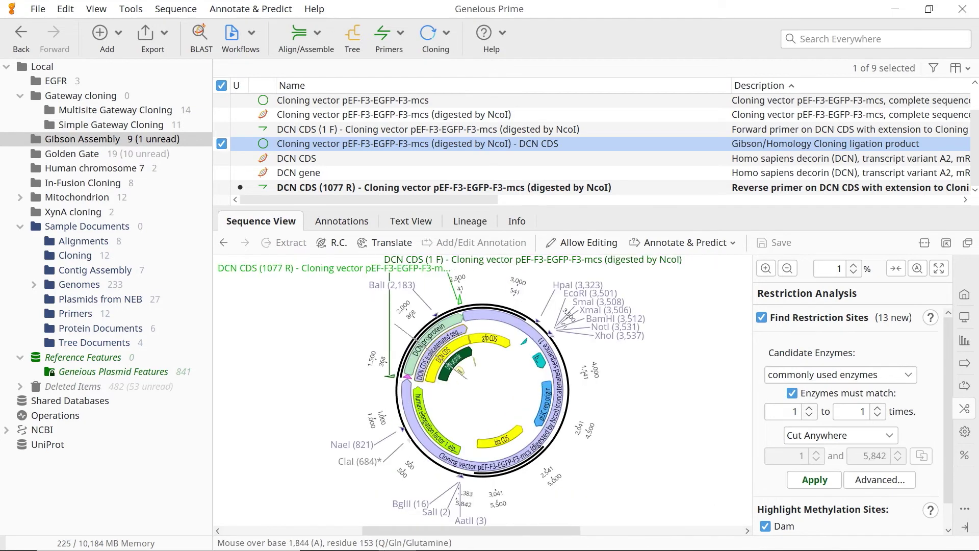
pyautogui.scroll(5, 410, 329)
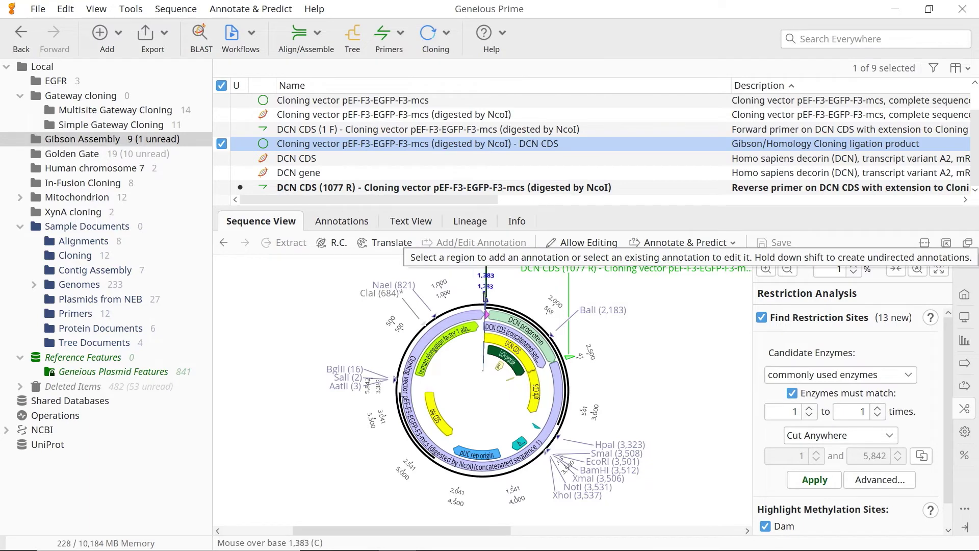
pyautogui.click(485, 298)
pyautogui.scroll(10, 486, 298)
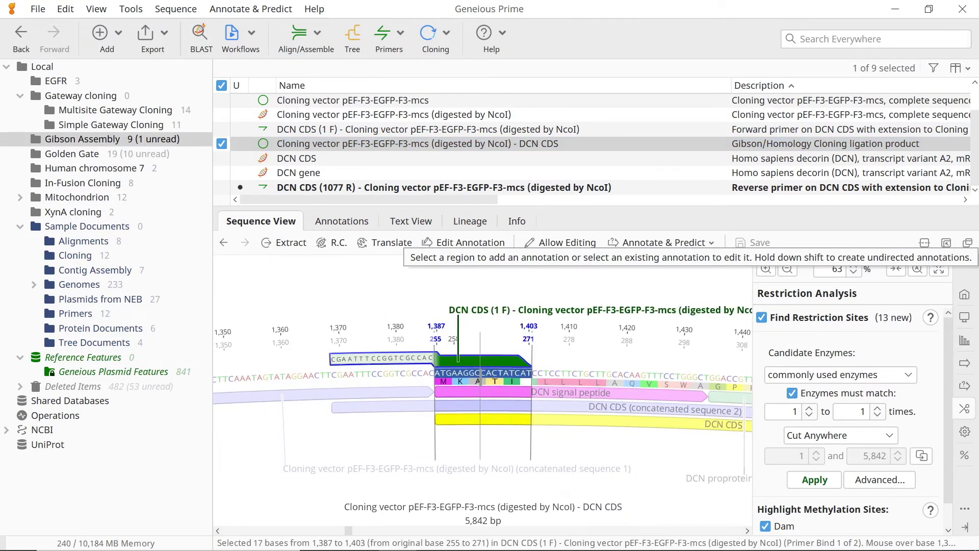
pyautogui.scroll(1, 480, 306)
pyautogui.click(423, 375)
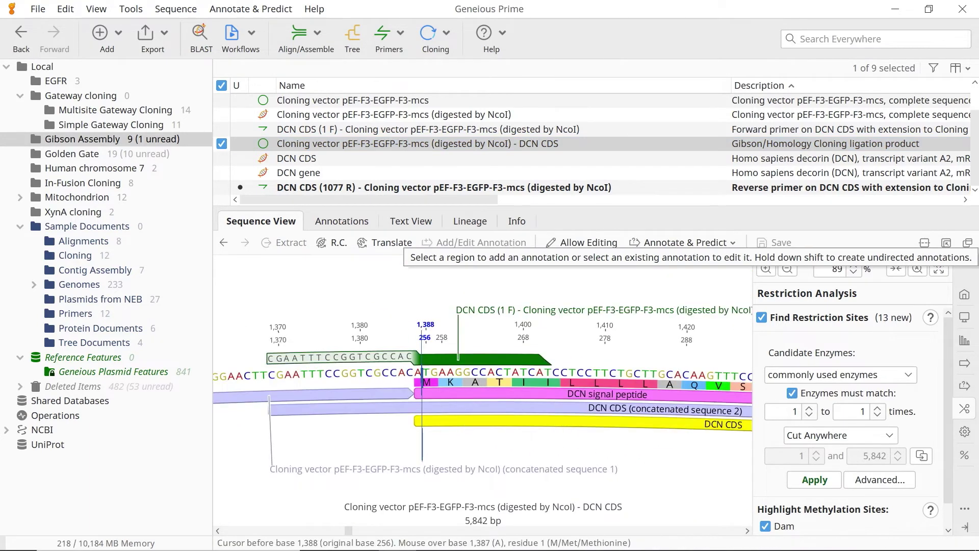
pyautogui.moveTo(458, 329)
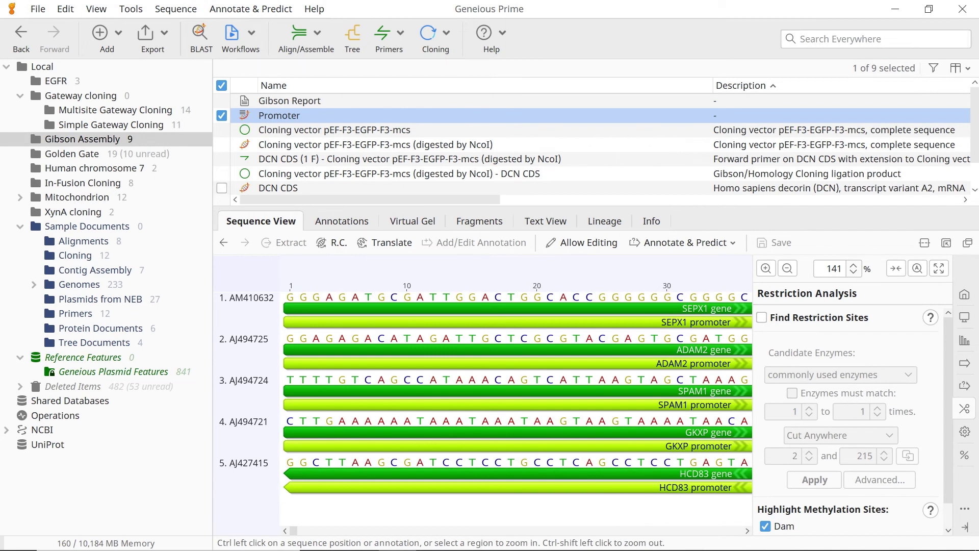
# Set up Gibson/Homology Cloning of the Promoter list and DCN CDS, with the NcoI-digested vector as backbone and a 5' Exonuclease
pyautogui.click(221, 187)
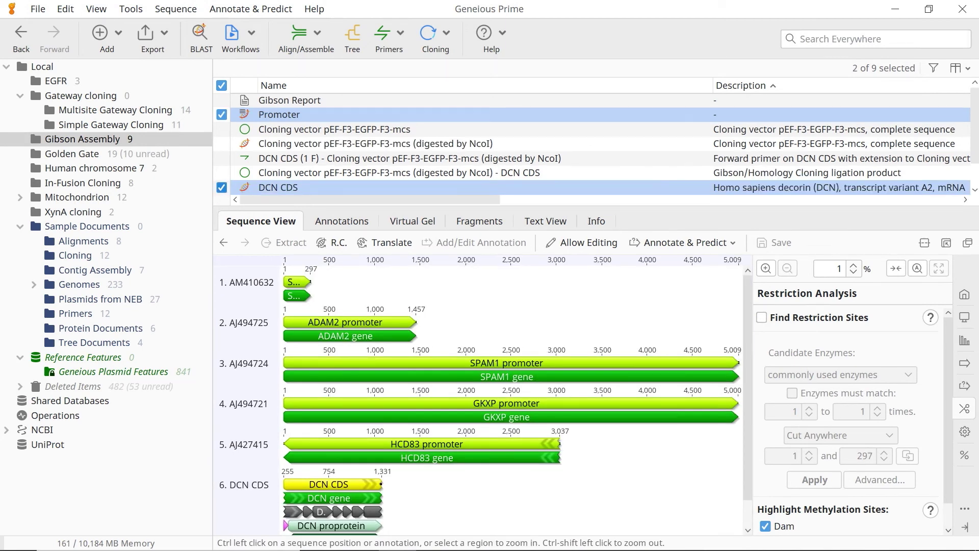
pyautogui.click(222, 143)
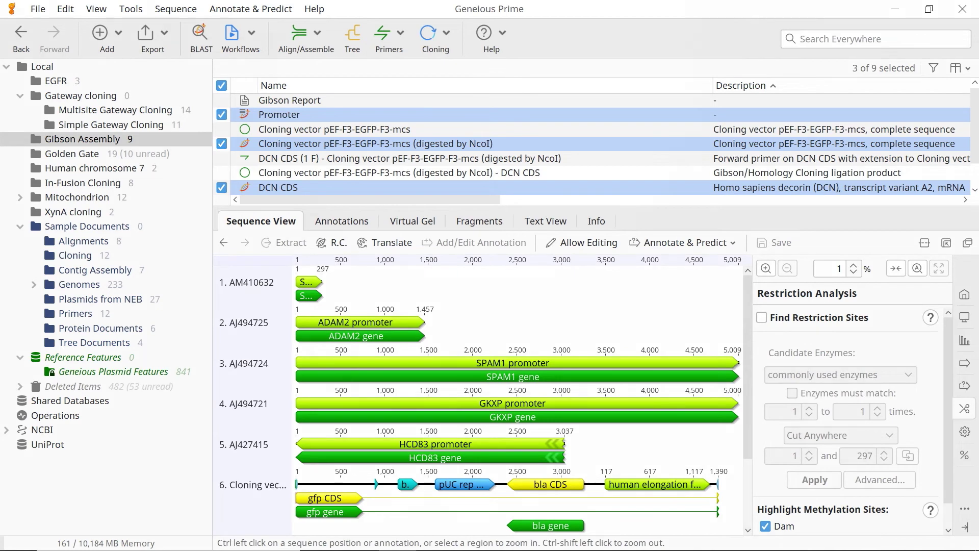
pyautogui.click(435, 38)
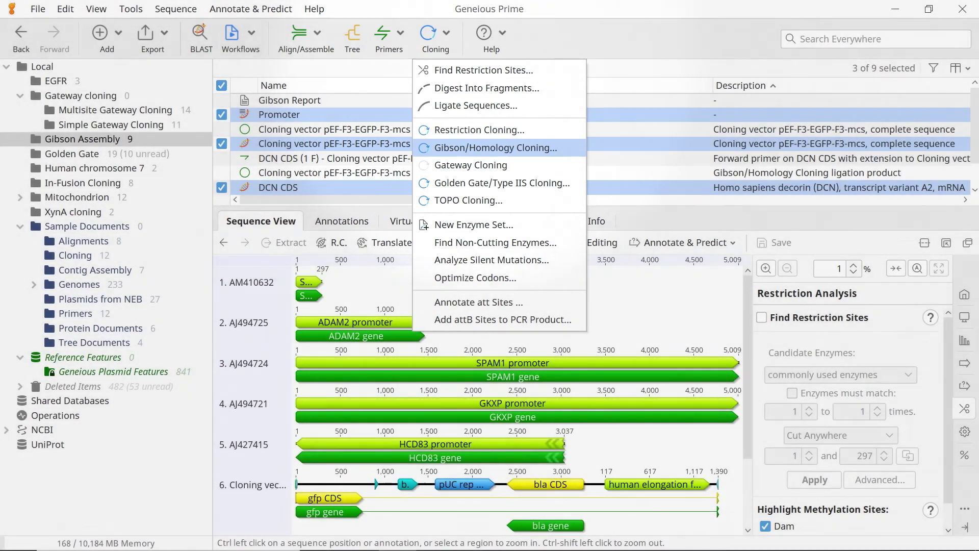
pyautogui.click(495, 148)
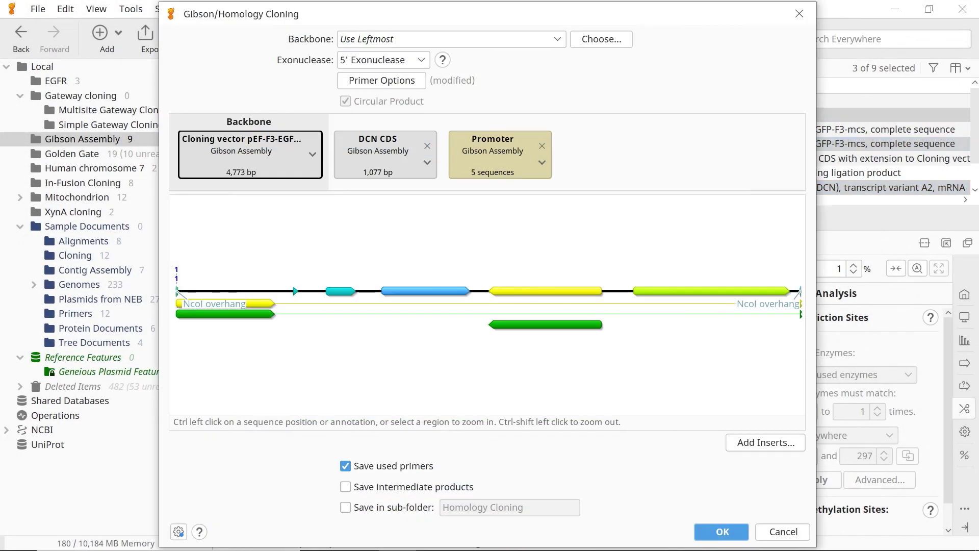
pyautogui.click(451, 39)
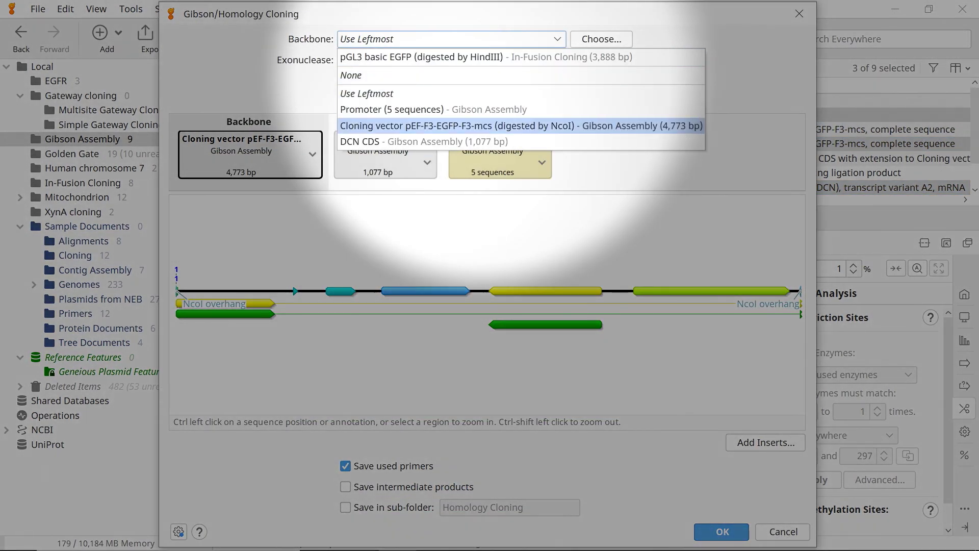
pyautogui.click(434, 126)
pyautogui.click(382, 59)
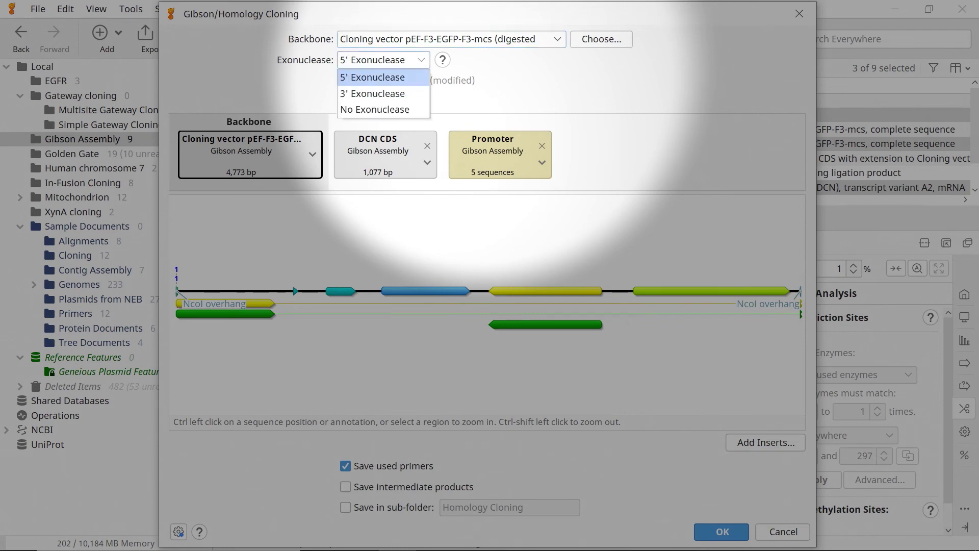
pyautogui.click(378, 76)
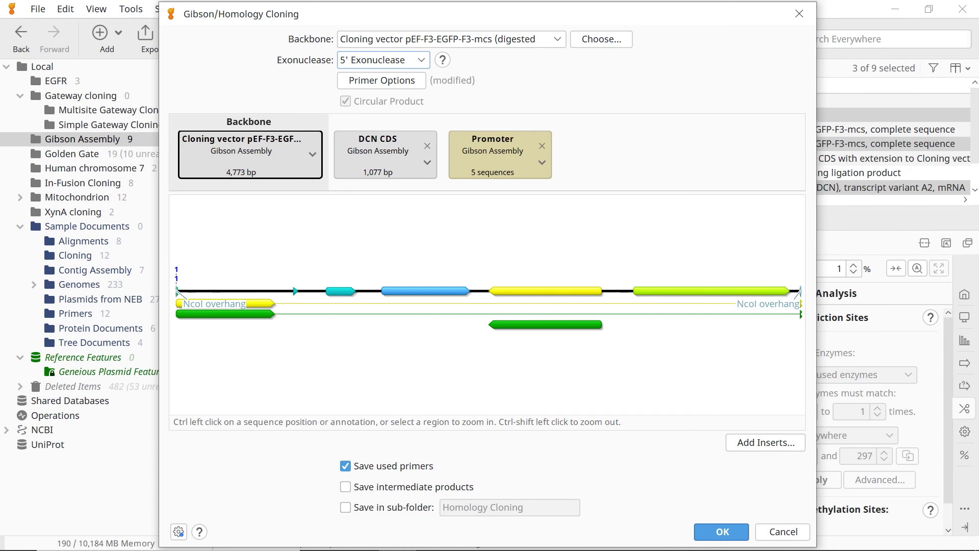
# Place the Promoter insert ahead of DCN CDS and run the assembly, saving the results in the Homology Cloning sub-folder
pyautogui.moveTo(493, 145); pyautogui.dragTo(378, 145)
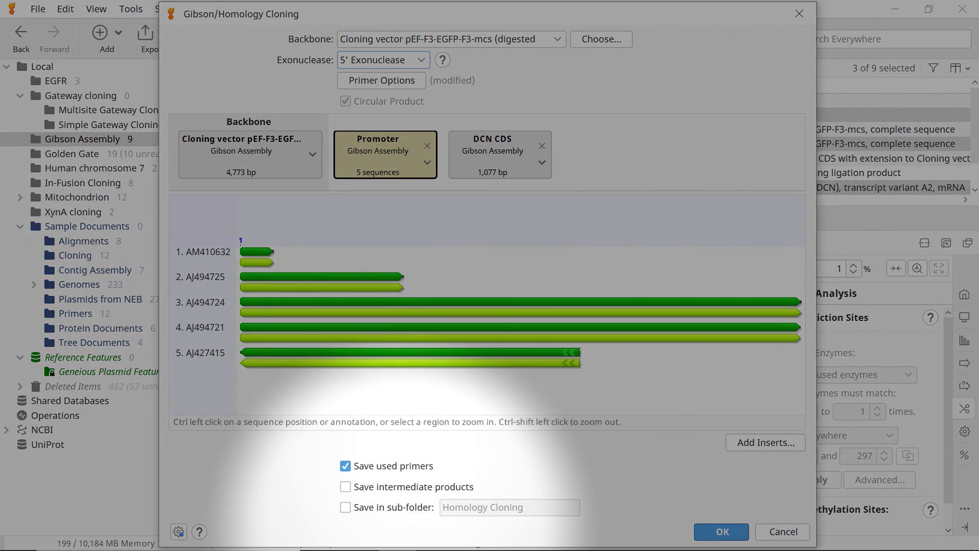
pyautogui.click(345, 507)
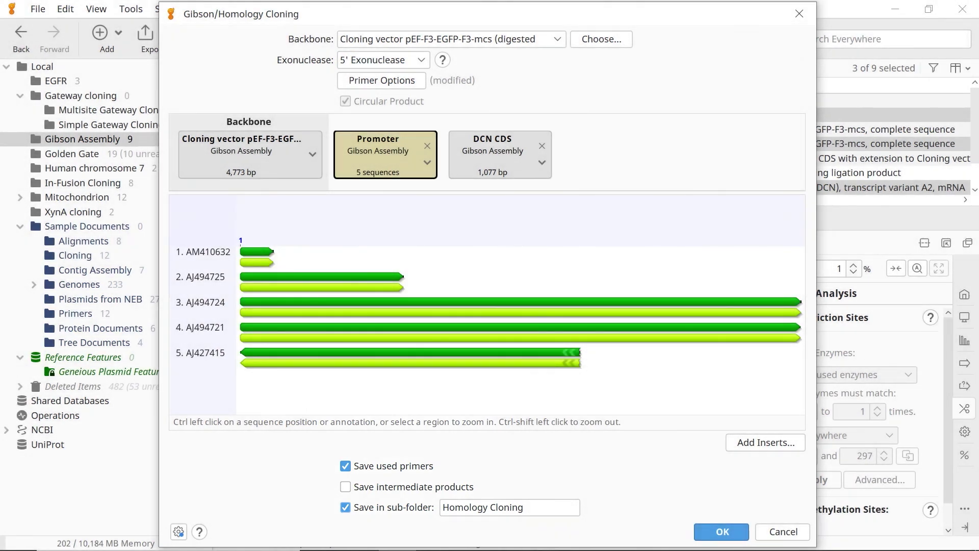
pyautogui.click(721, 532)
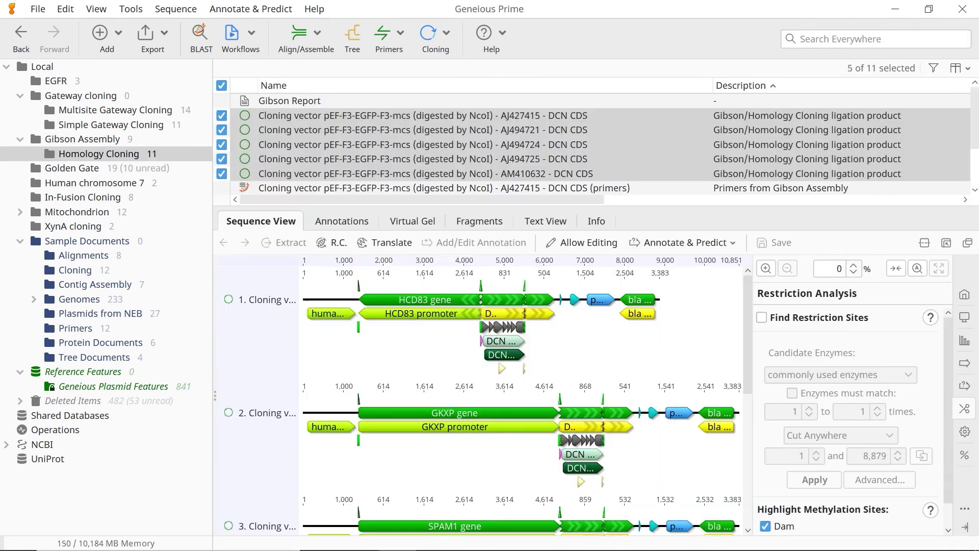
# Open the multi-promoter assembly's Gibson Report and review the generated primers through to the end
pyautogui.click(290, 101)
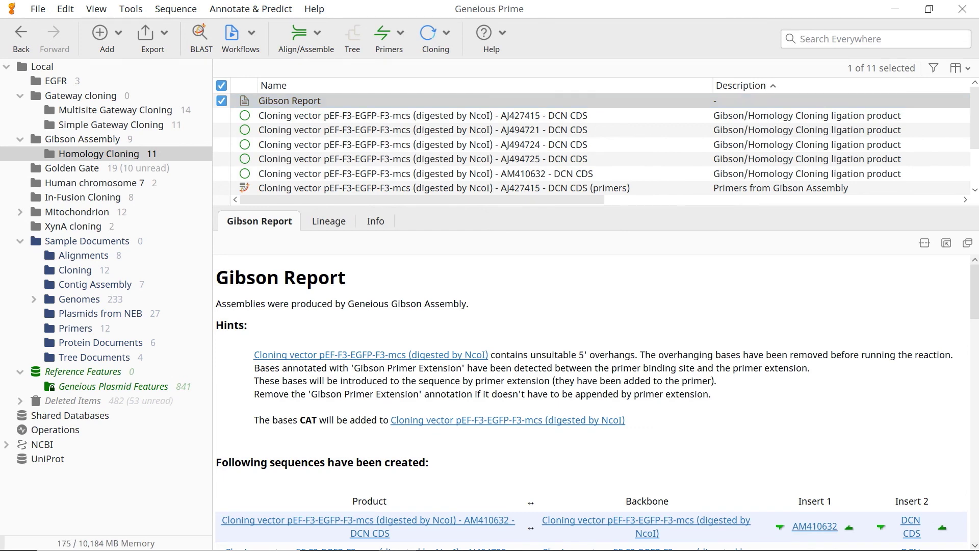
pyautogui.moveTo(974, 292); pyautogui.dragTo(975, 513)
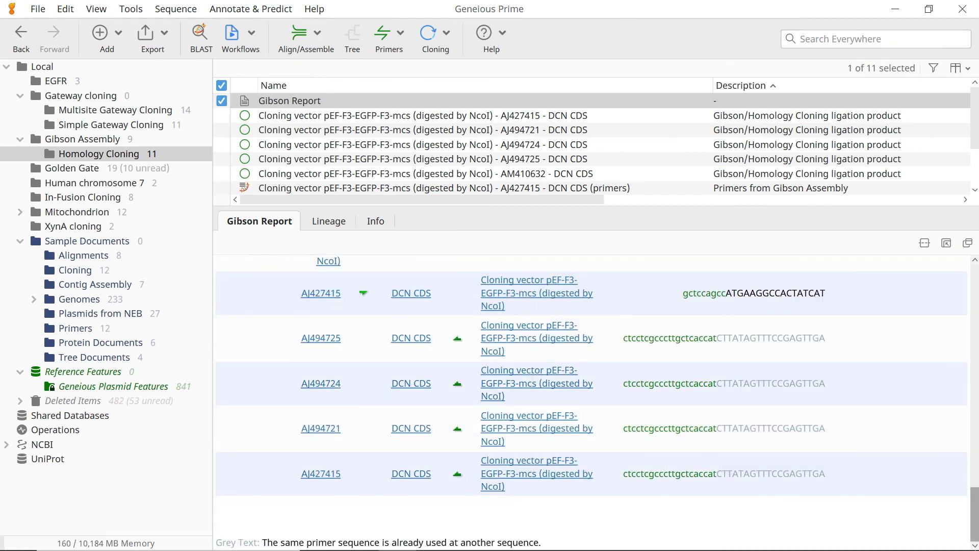